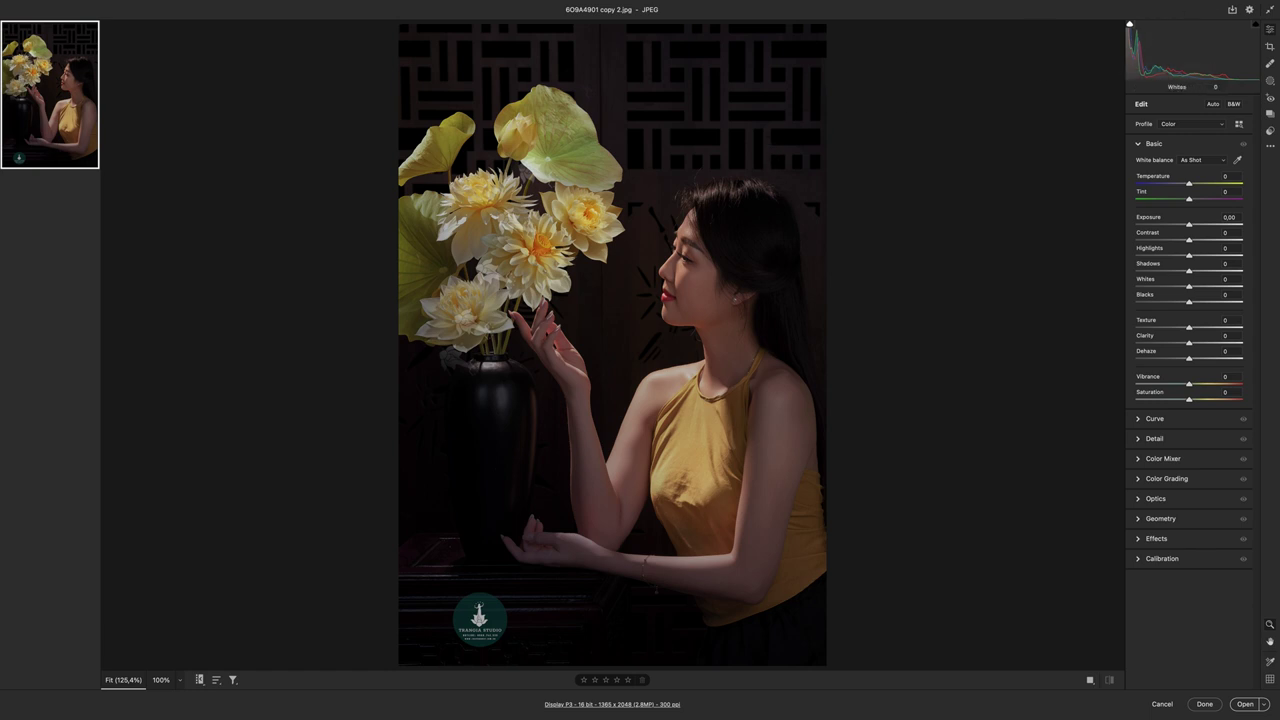
- Switch Camera Raw between windowed and full-screen views twice, finishing in full screen
click(1270, 10)
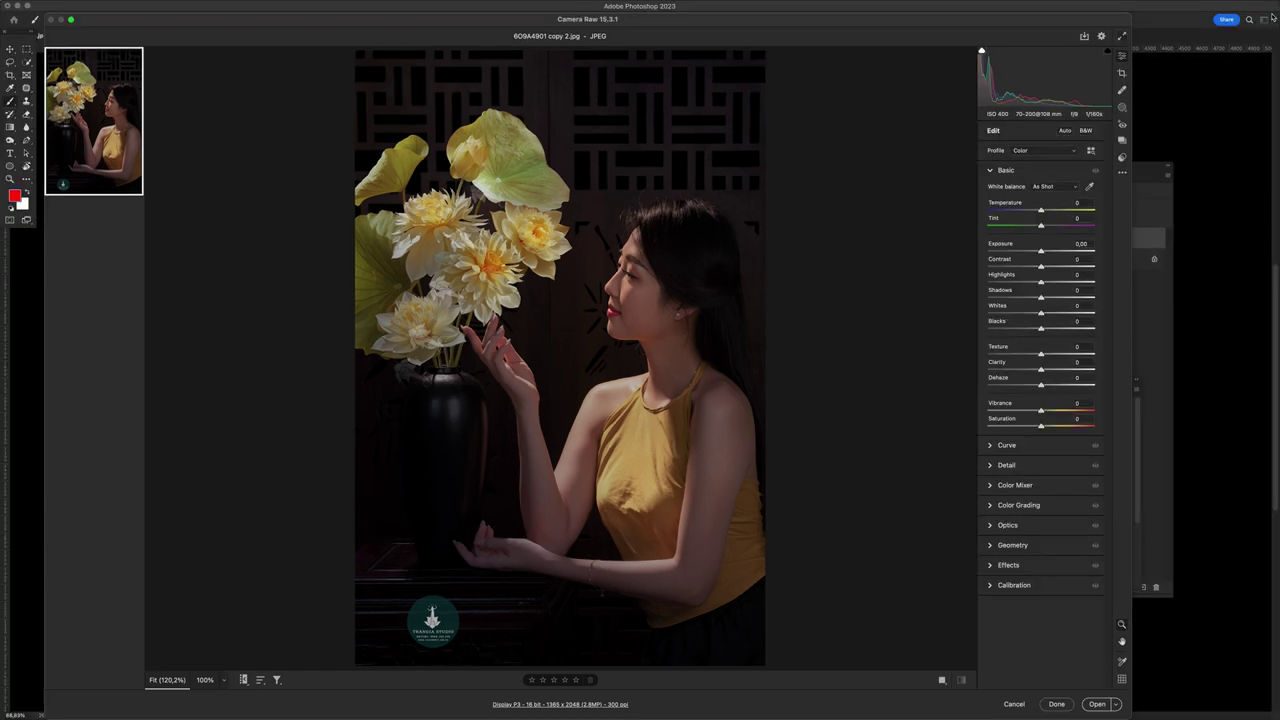
click(1121, 38)
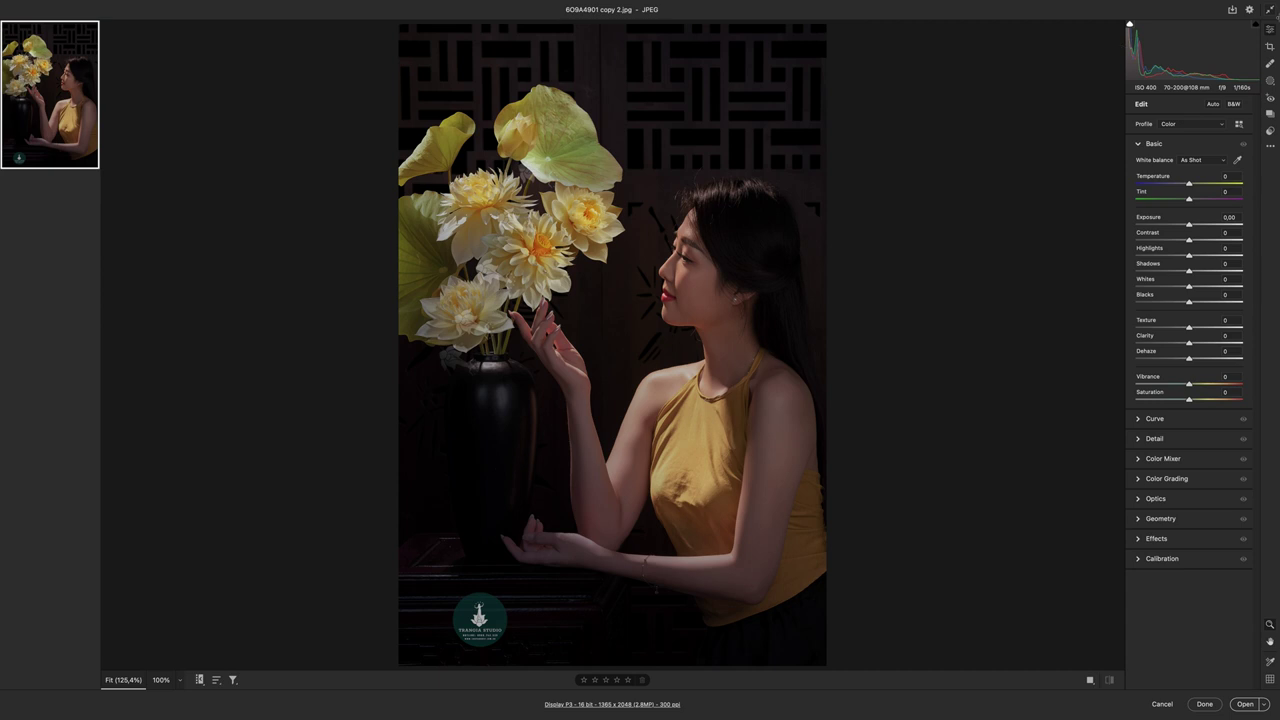
click(1272, 12)
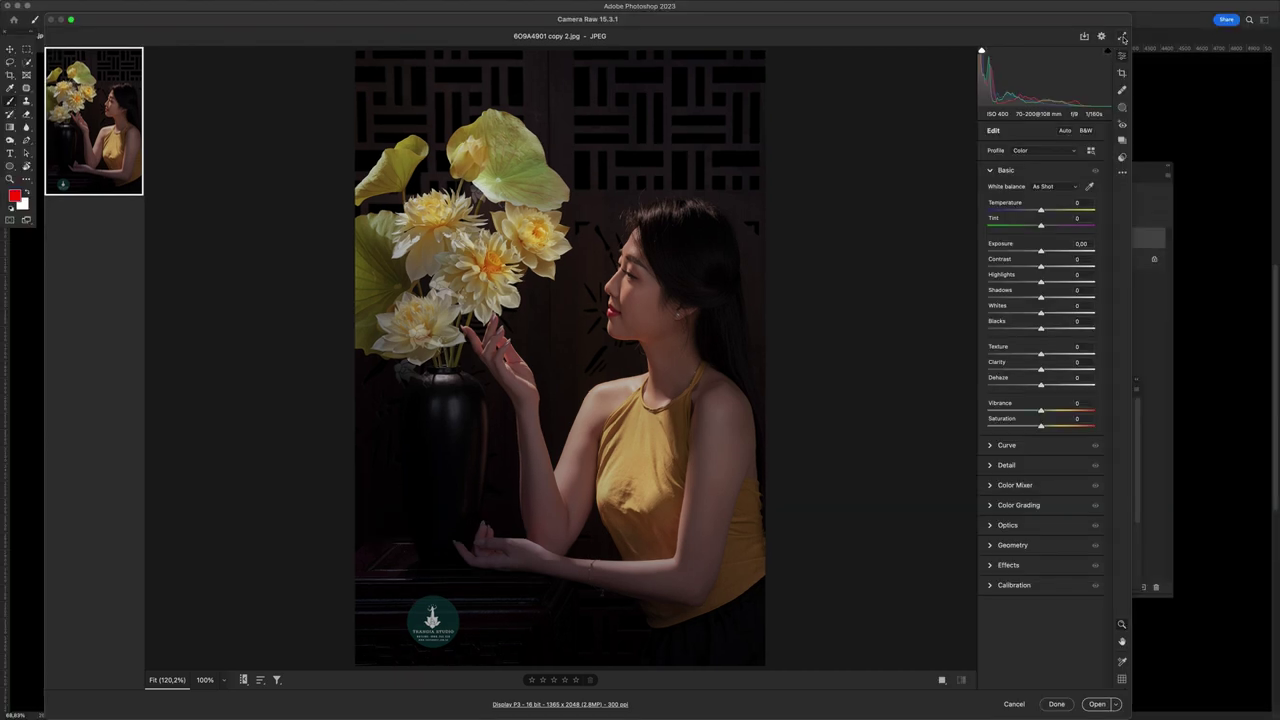
click(1123, 39)
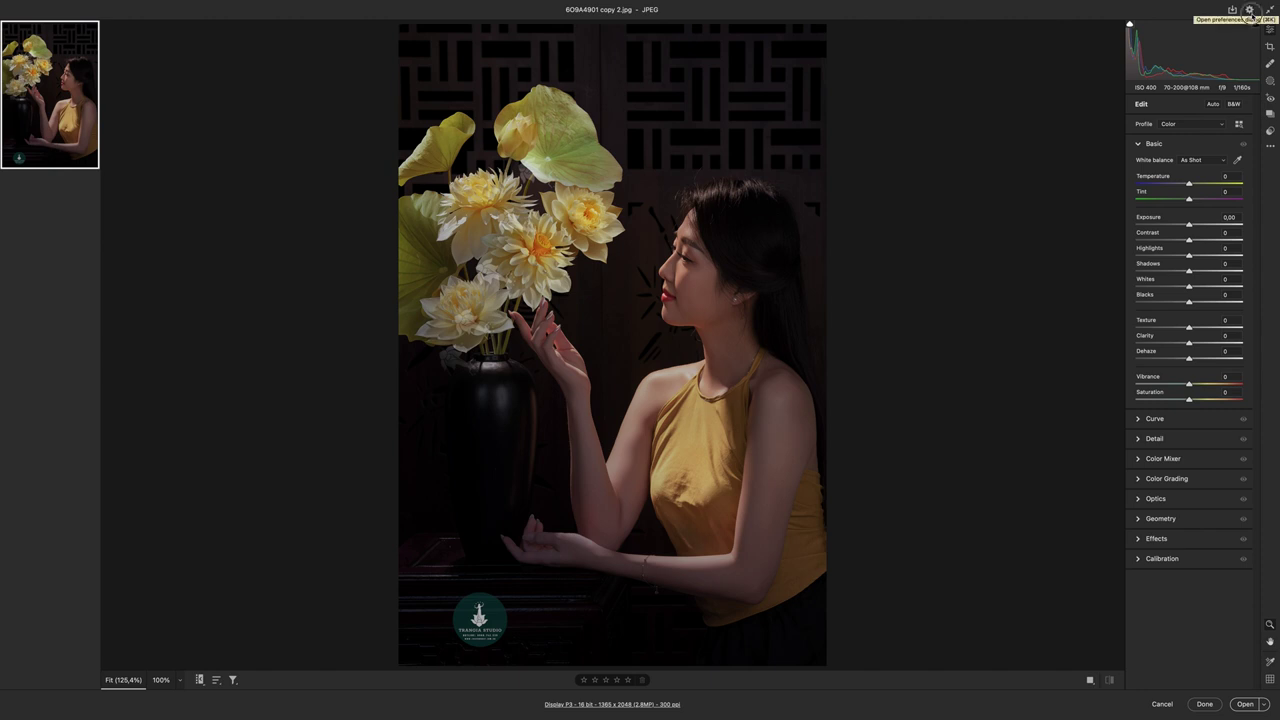
click(1250, 10)
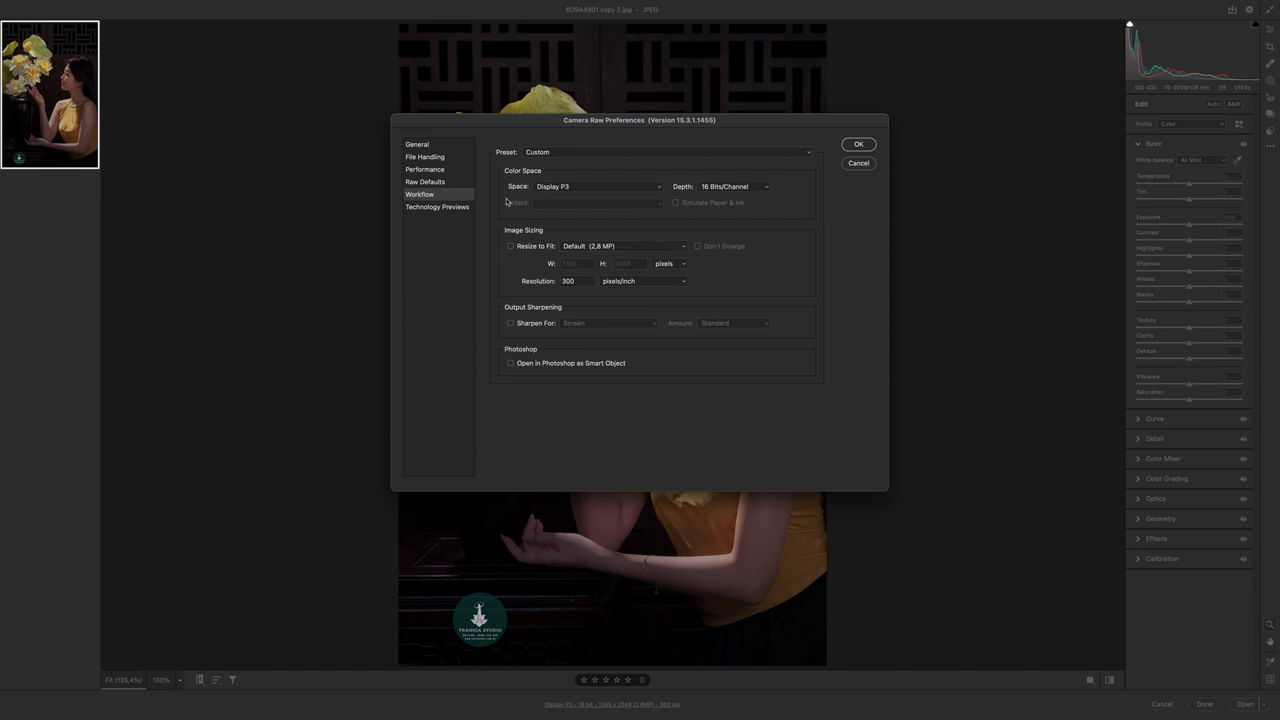
click(434, 146)
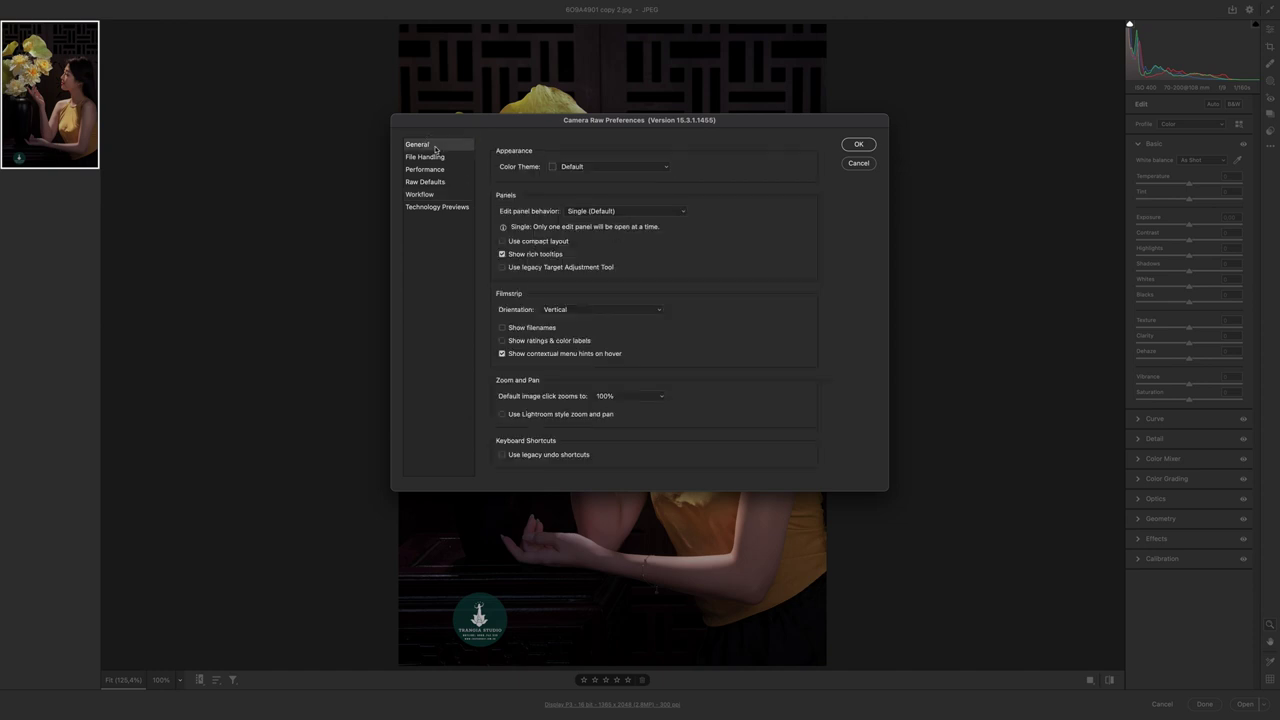
click(438, 157)
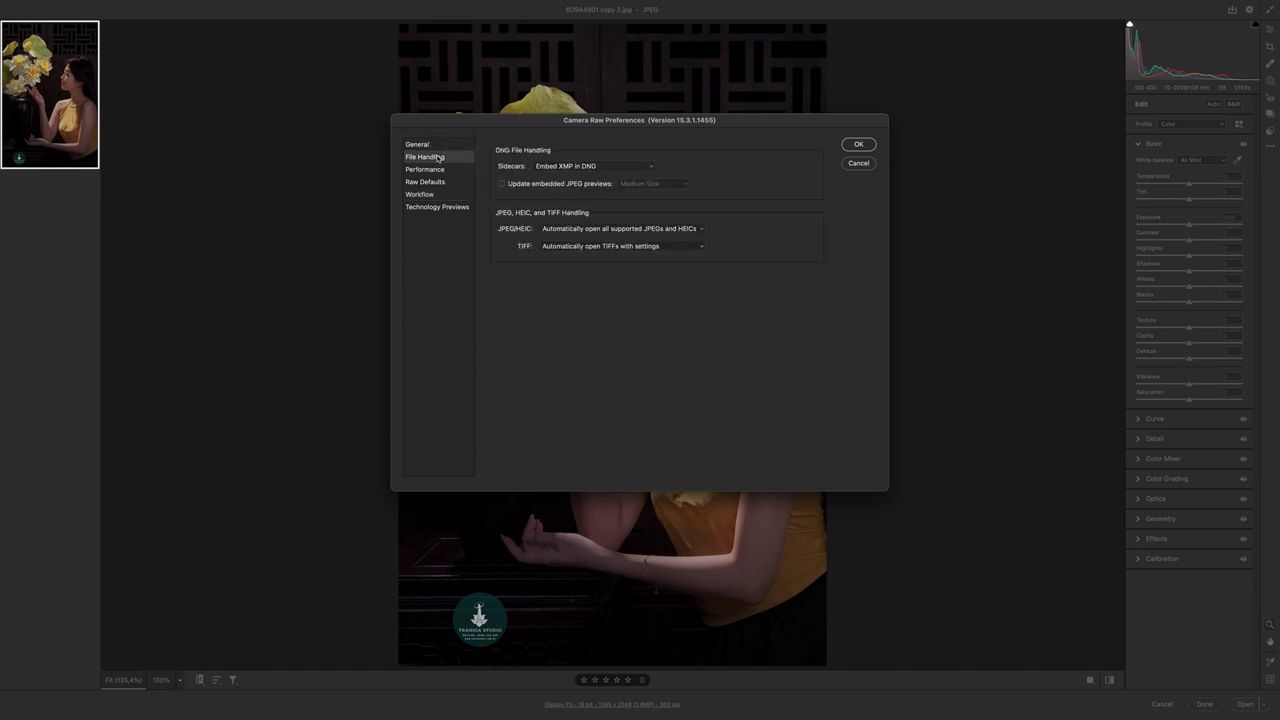
click(440, 172)
click(443, 184)
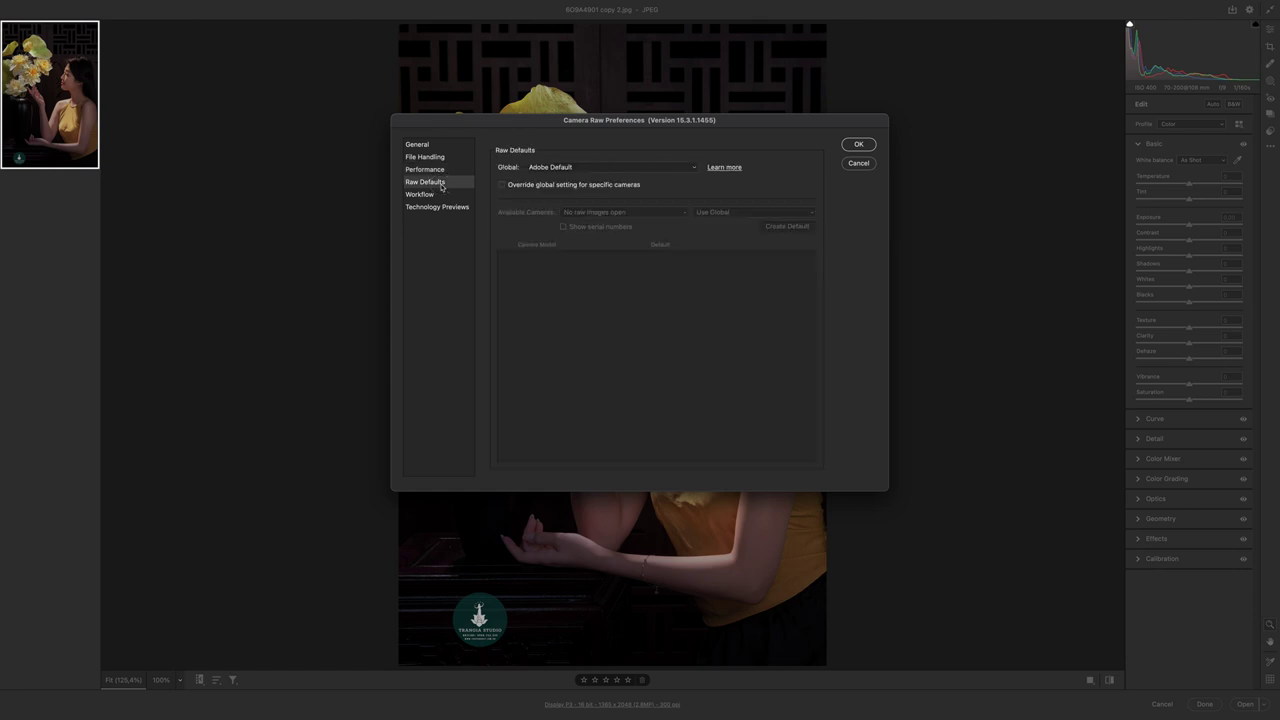
click(859, 164)
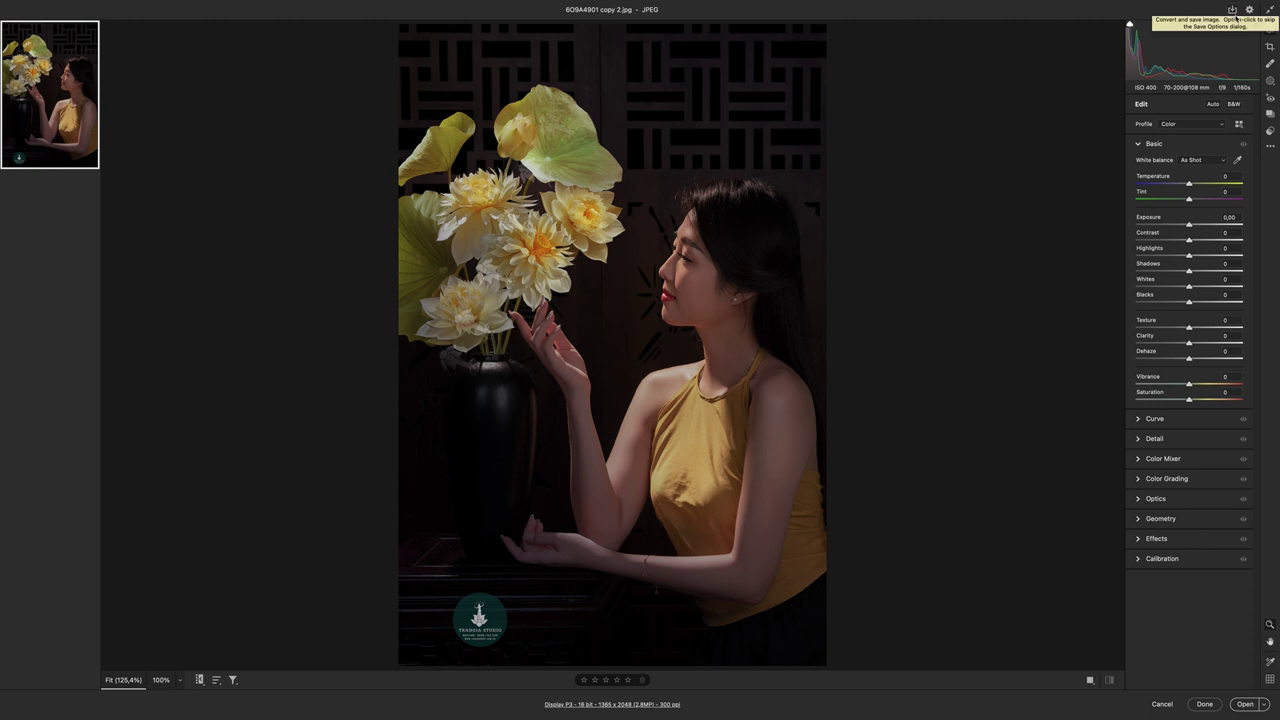
click(1233, 10)
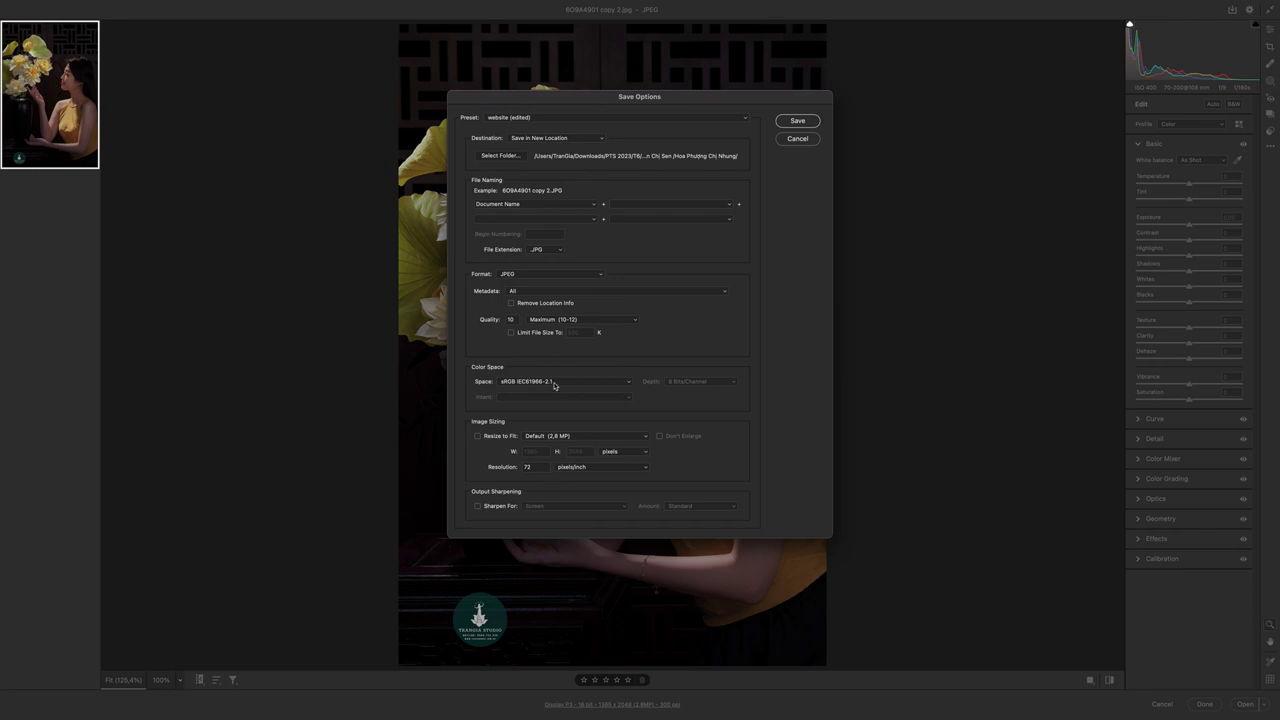
click(797, 121)
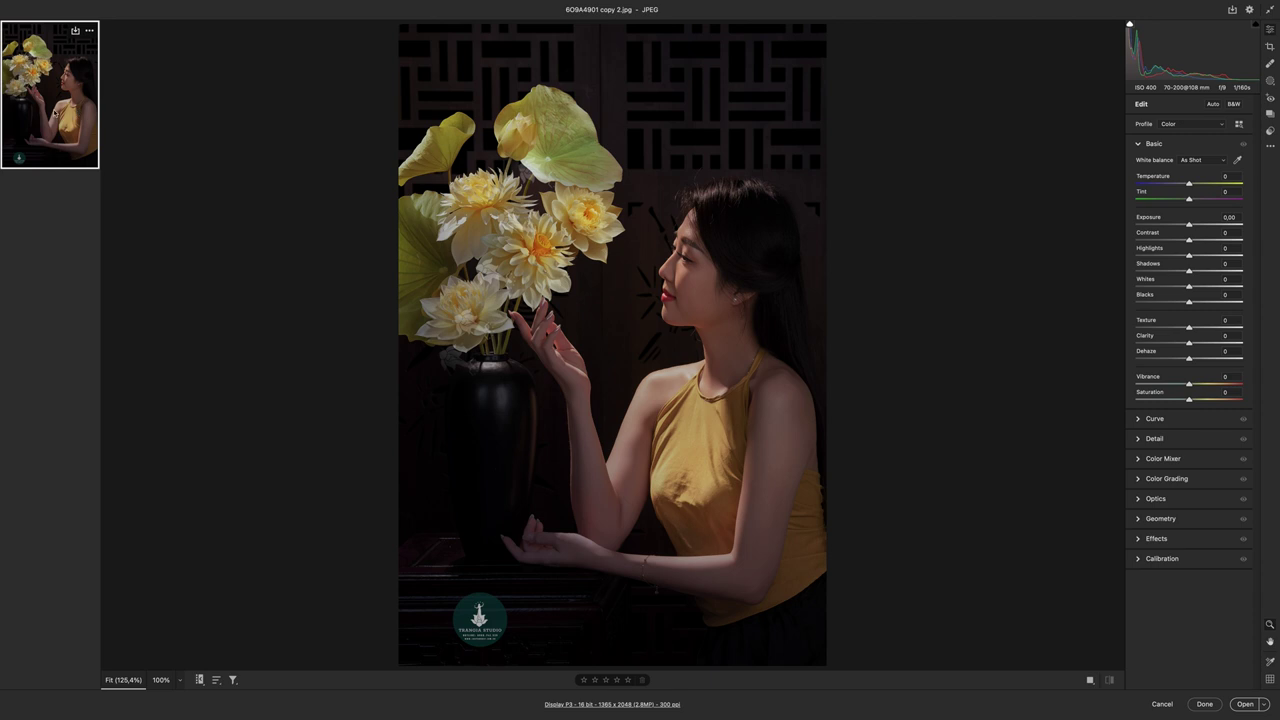
right_click(730, 278)
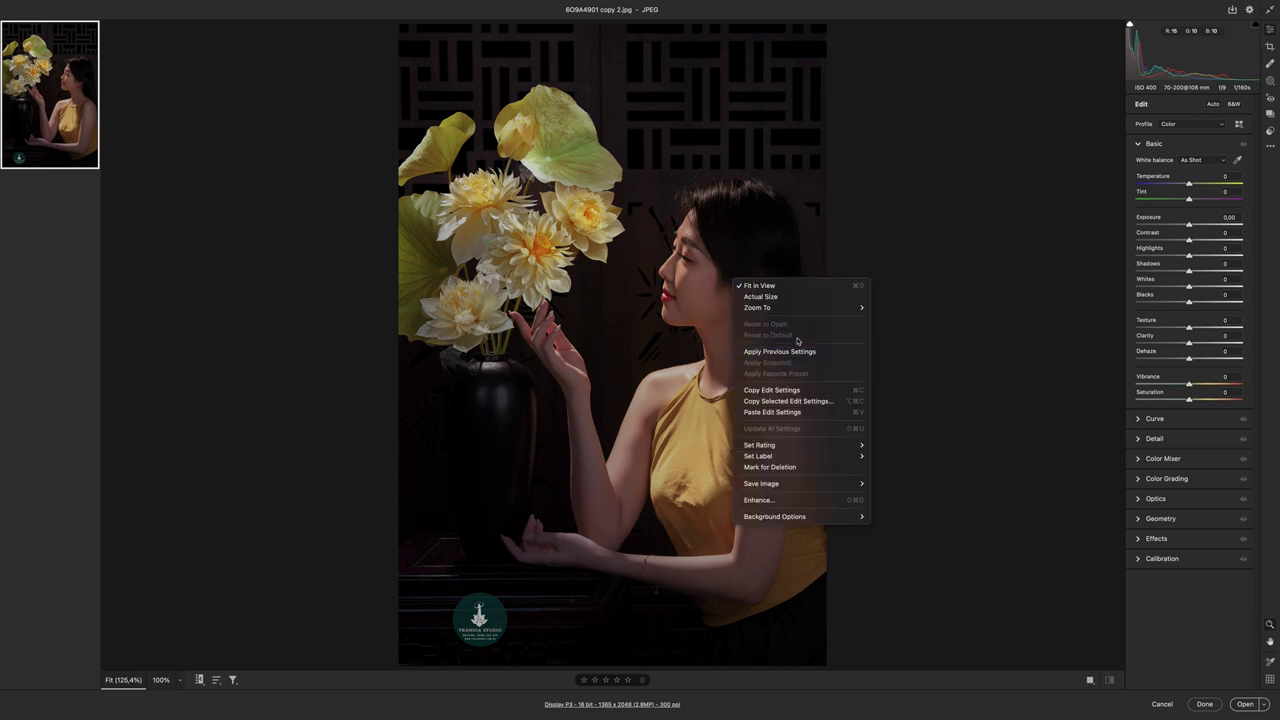
mouse_move(788, 314)
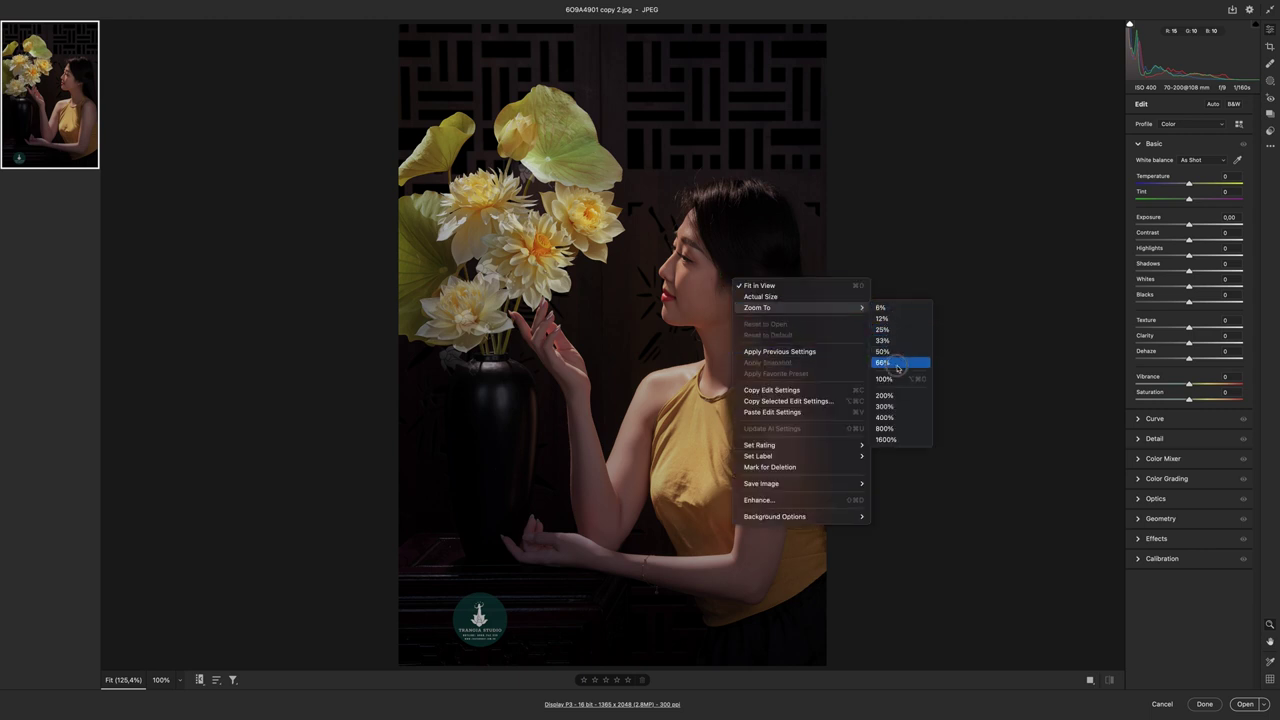
click(889, 406)
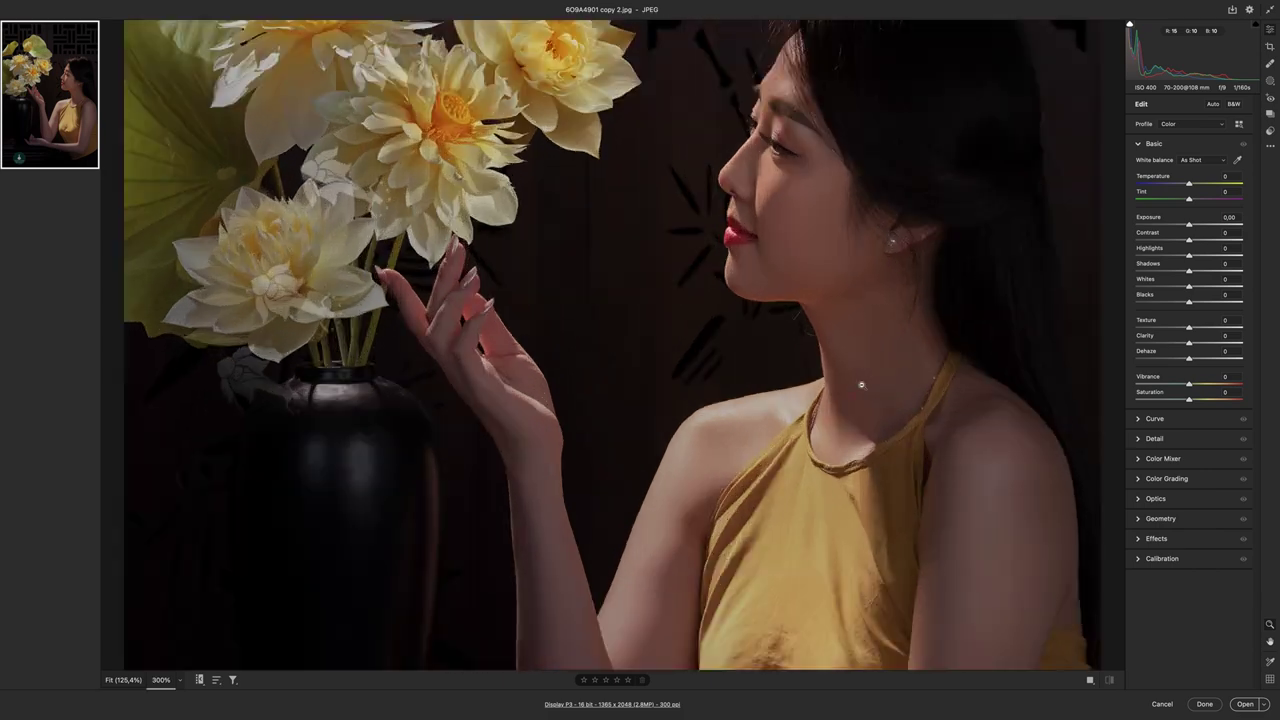
drag(844, 181, 808, 326)
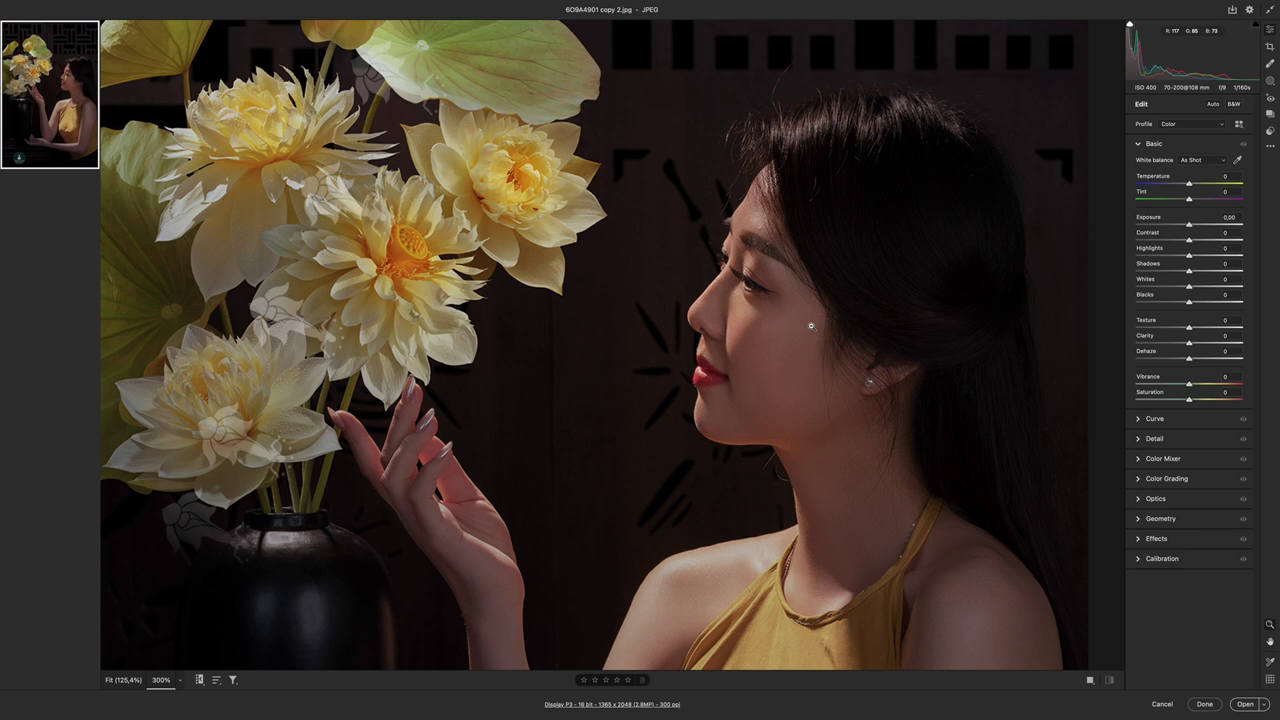
drag(823, 297, 972, 371)
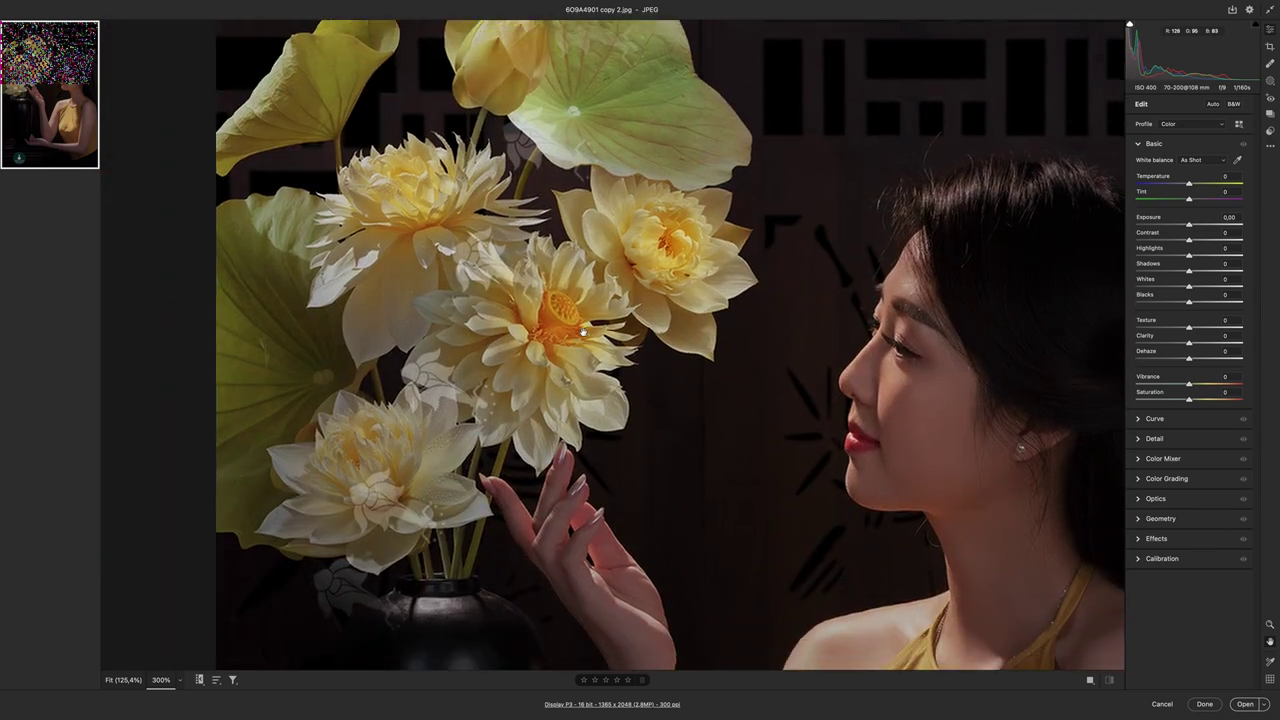
drag(528, 528, 494, 208)
drag(743, 452, 757, 243)
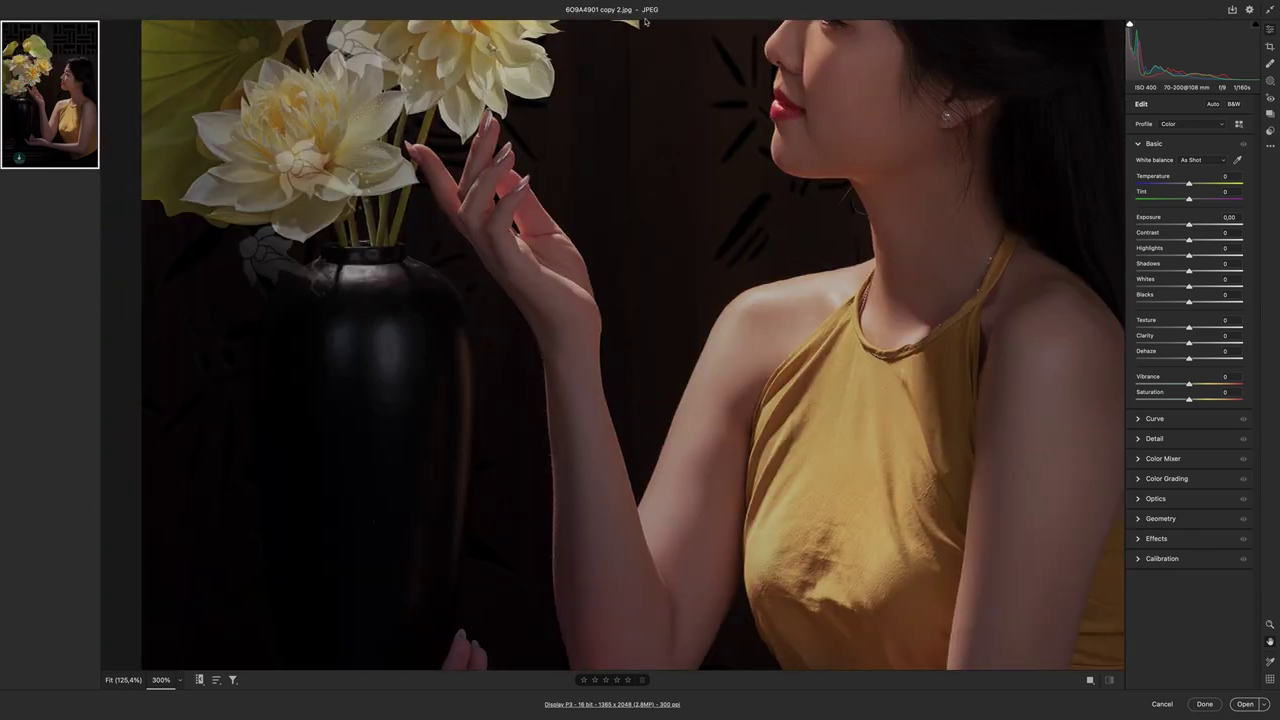
right_click(763, 249)
mouse_move(850, 275)
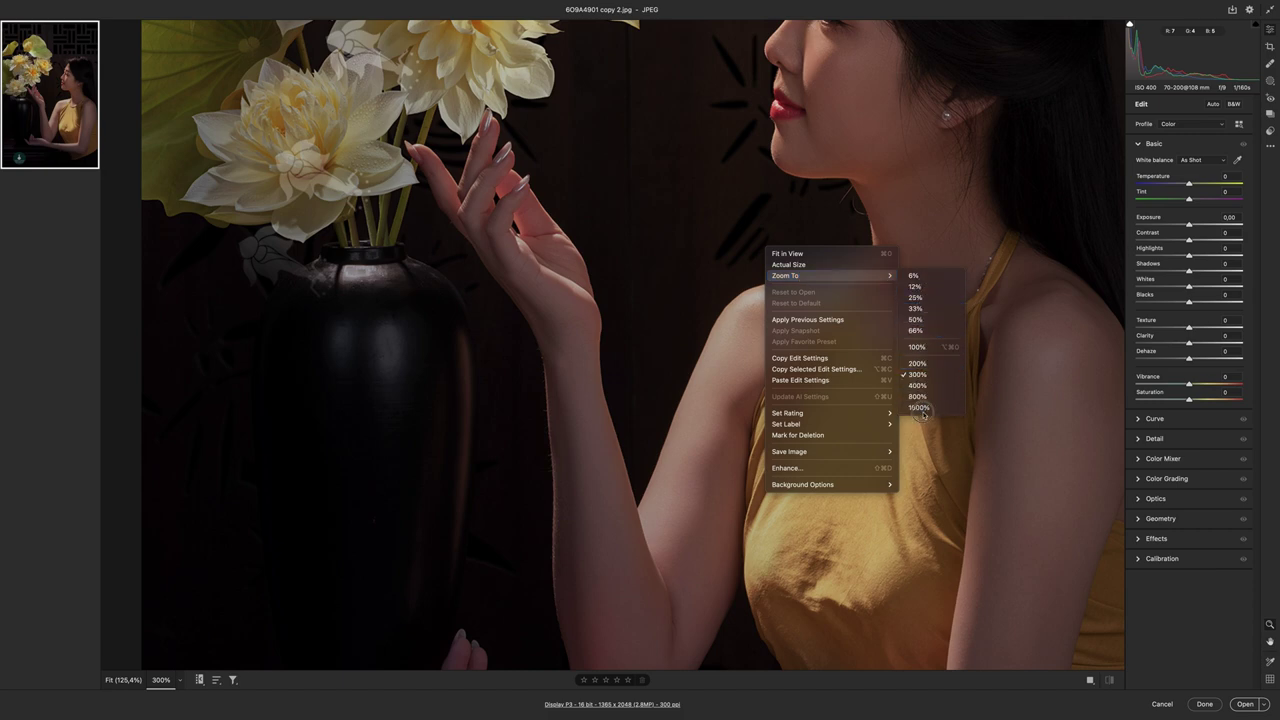
click(814, 253)
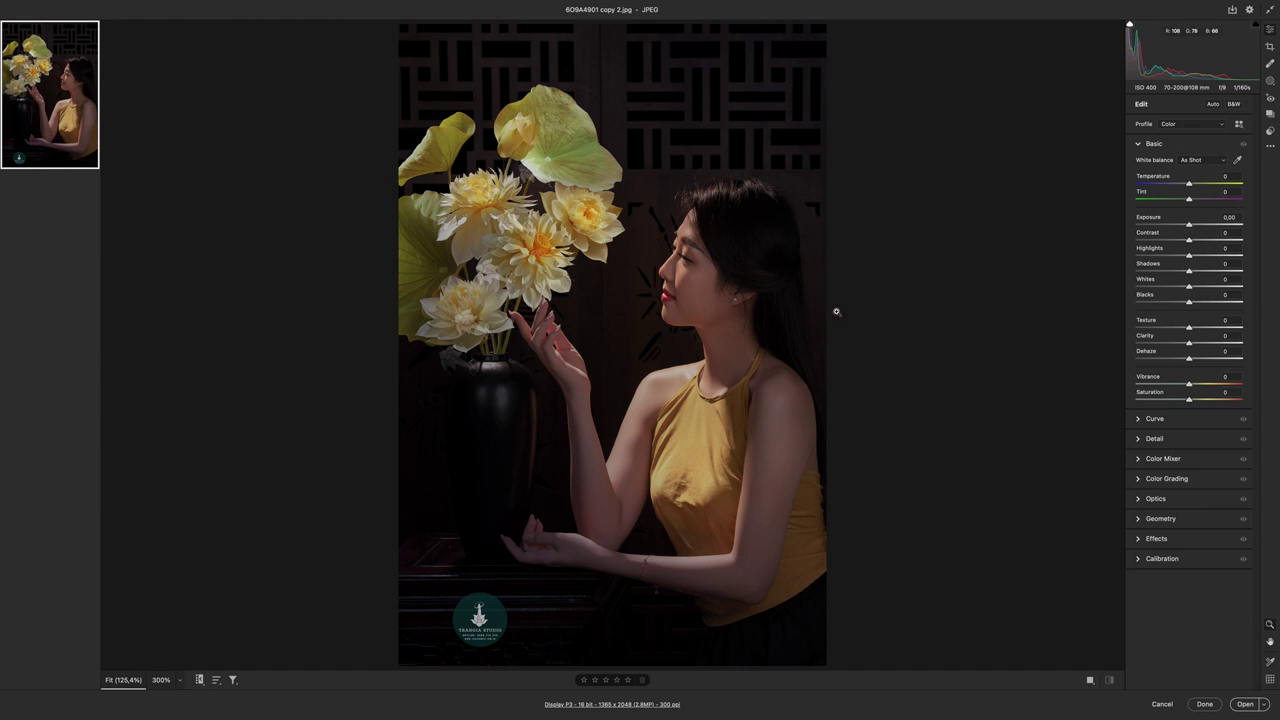
right_click(42, 151)
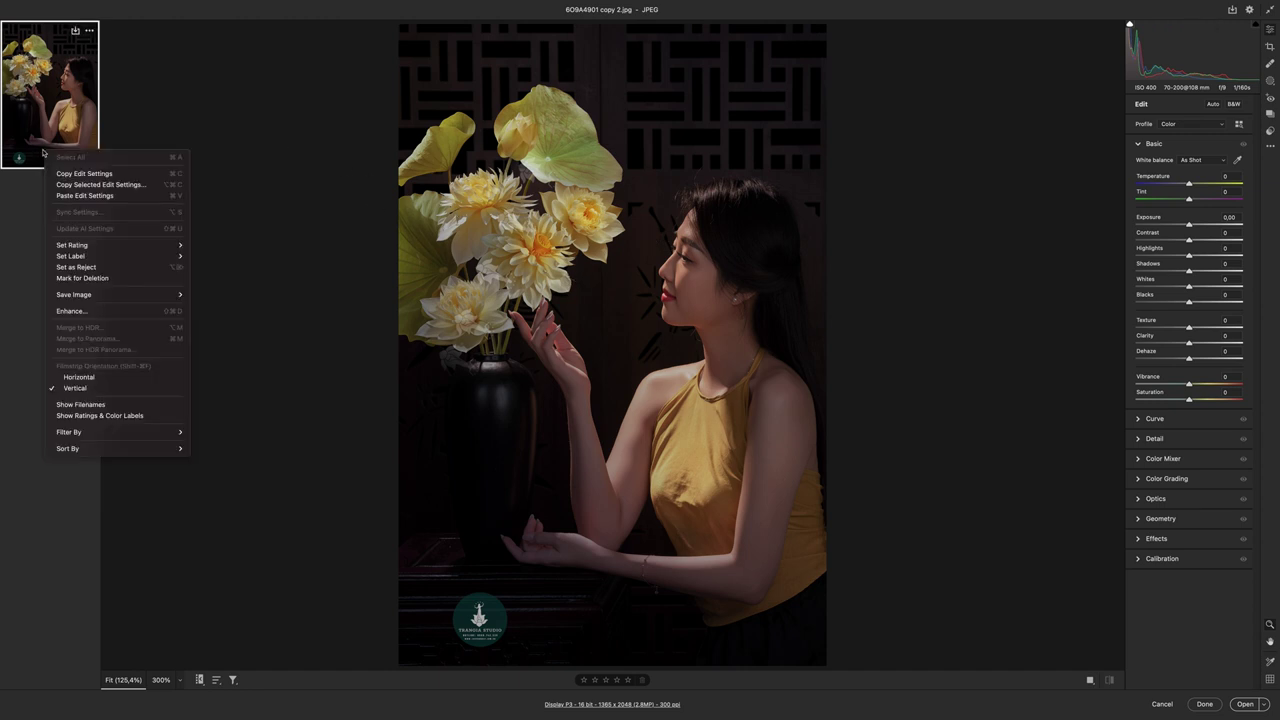
click(226, 139)
right_click(34, 121)
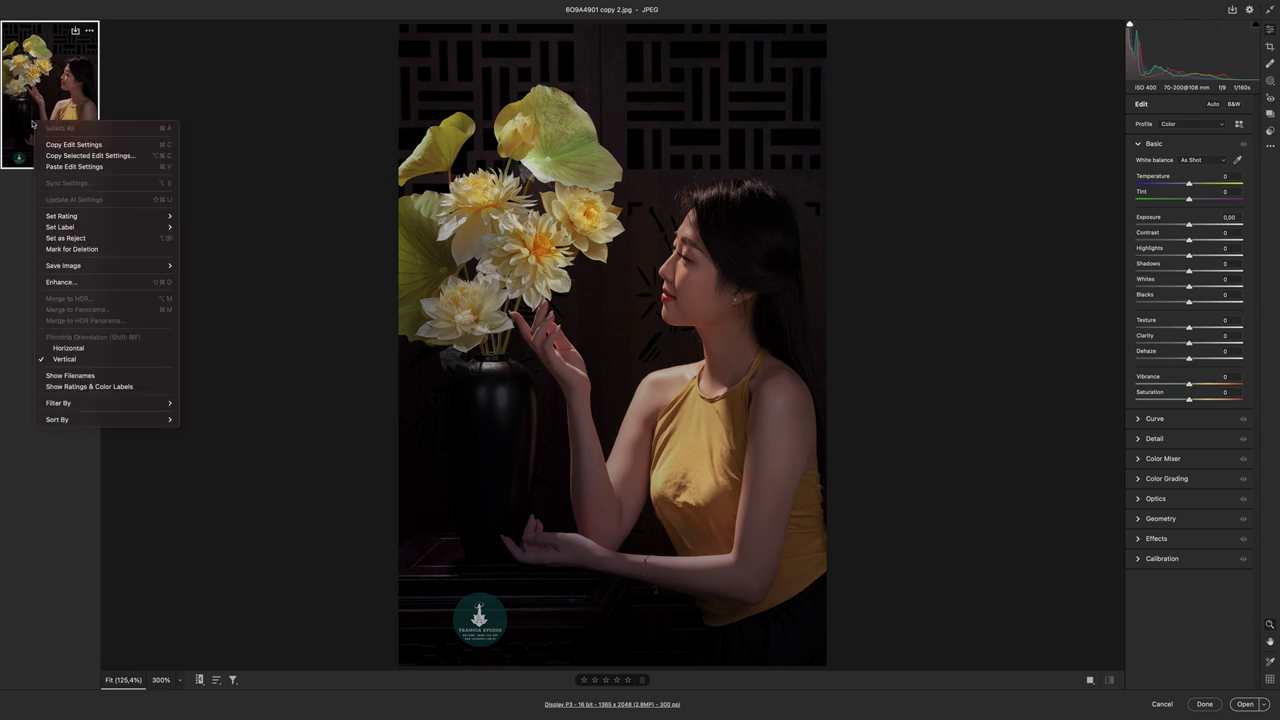
click(68, 348)
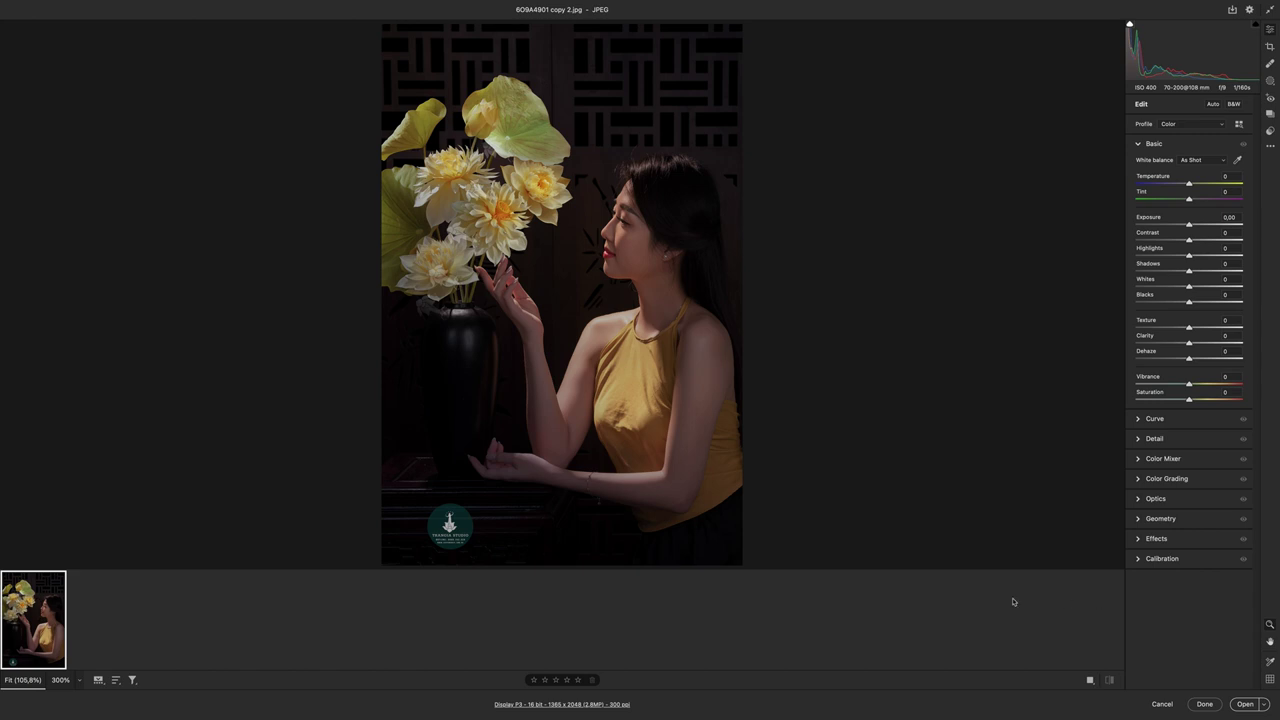
right_click(44, 618)
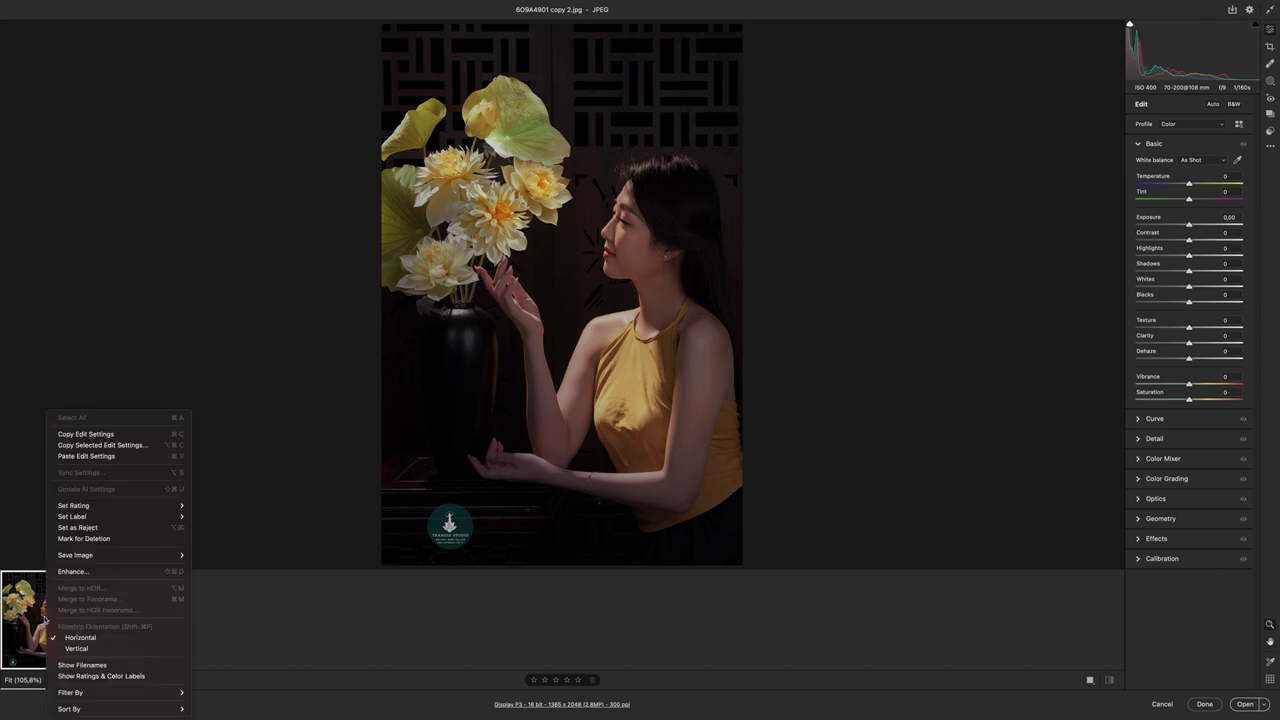
click(92, 649)
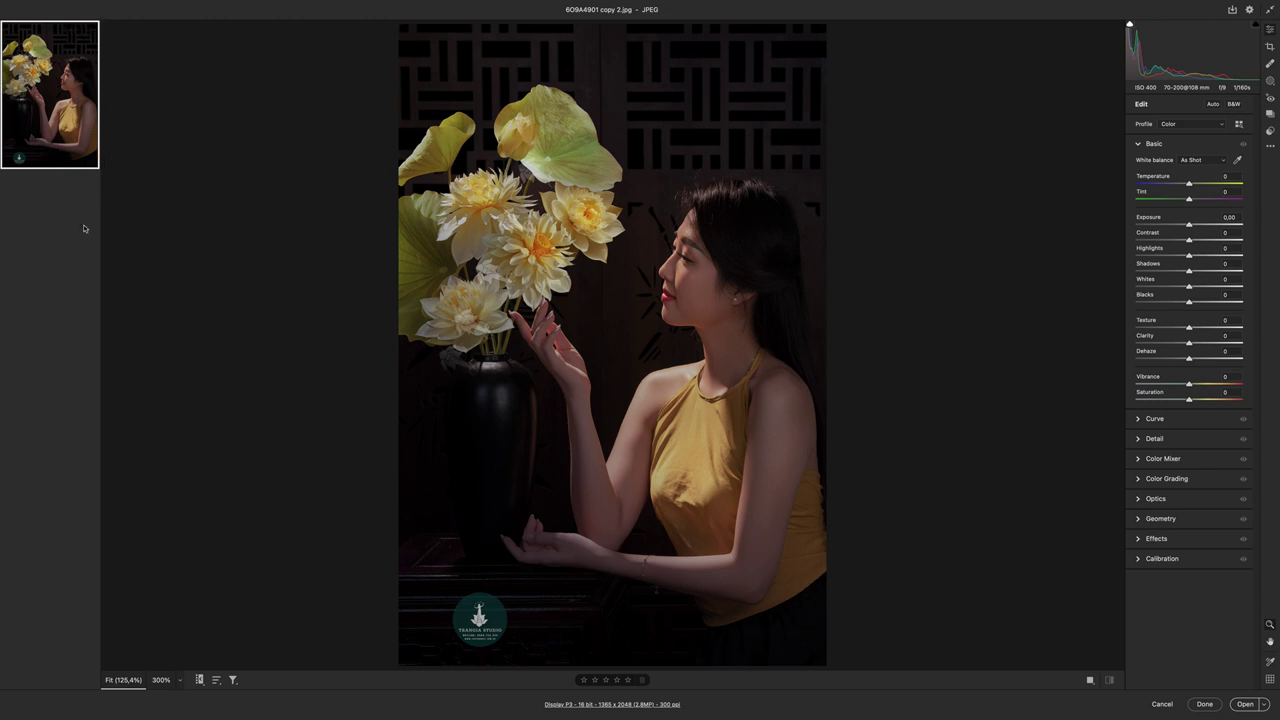
click(100, 220)
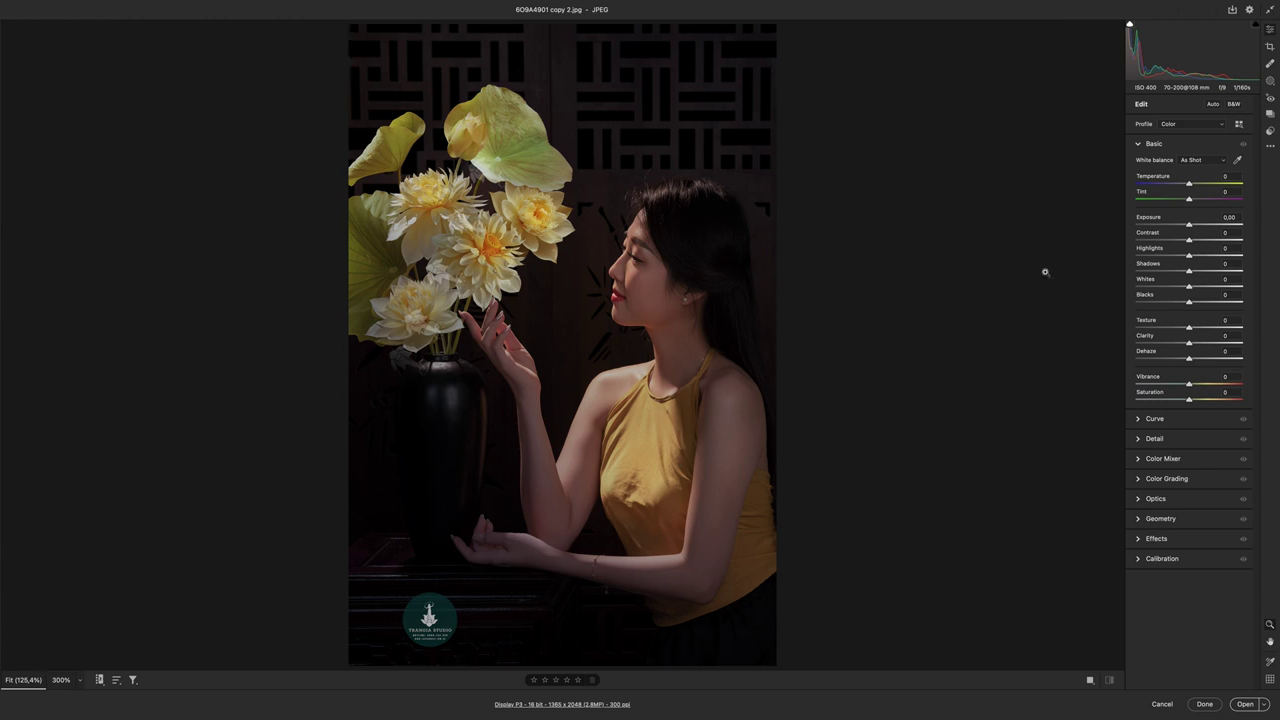
click(4, 197)
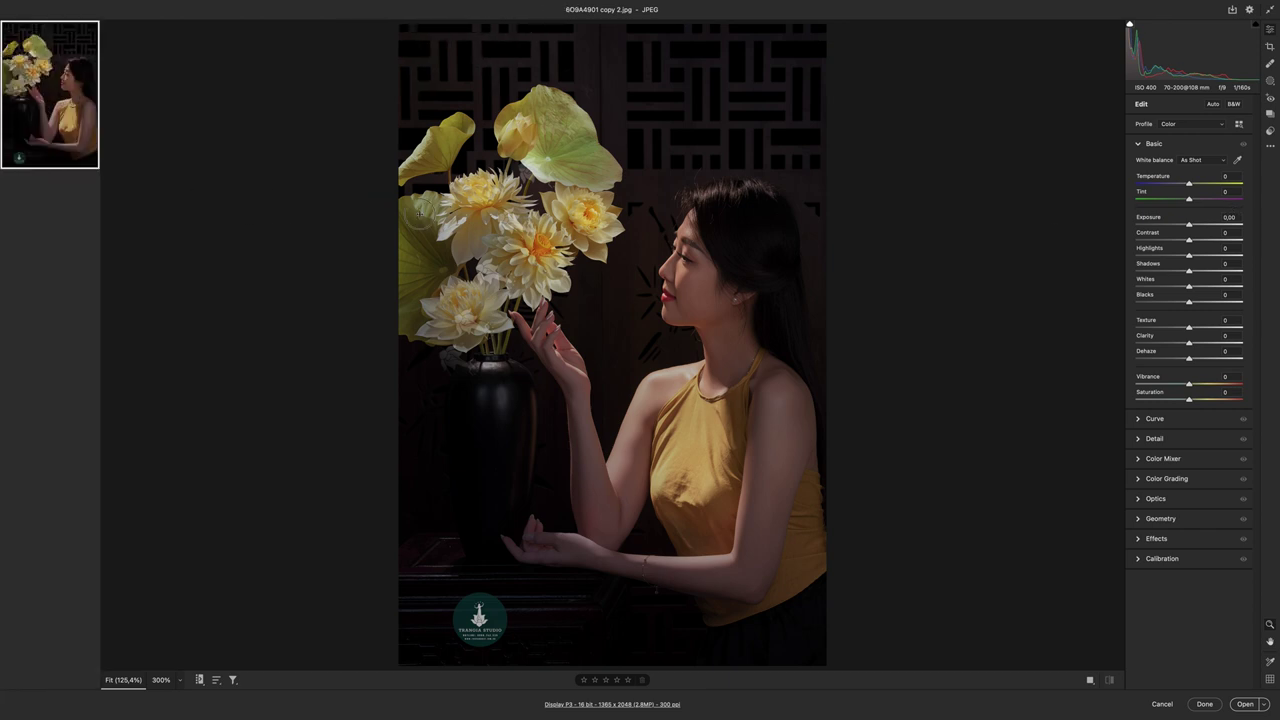
mouse_move(85, 142)
click(89, 32)
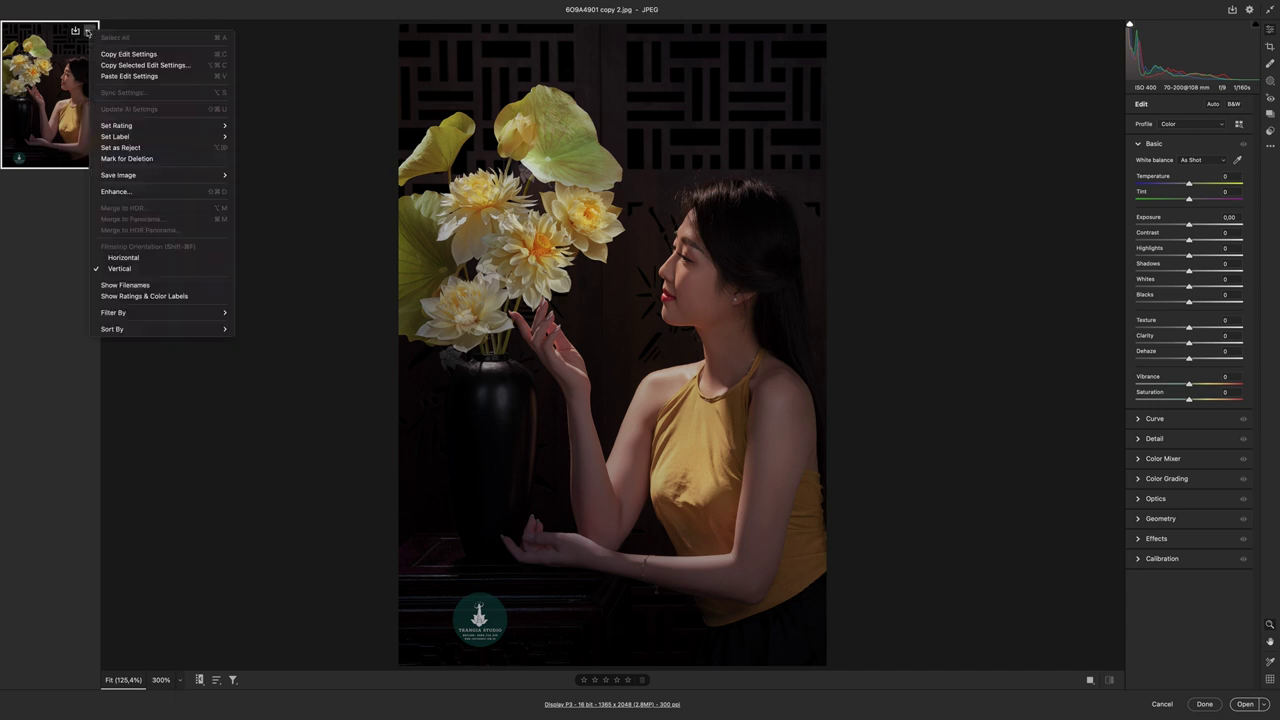
mouse_move(141, 328)
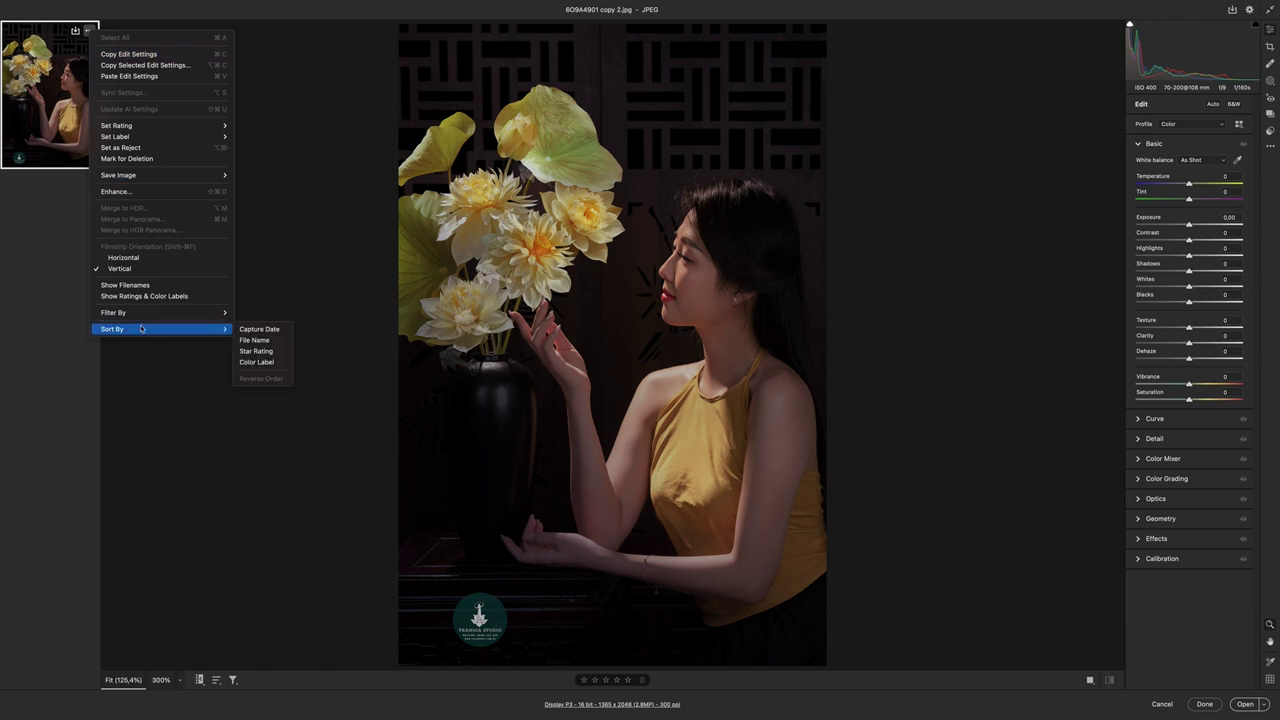
click(44, 151)
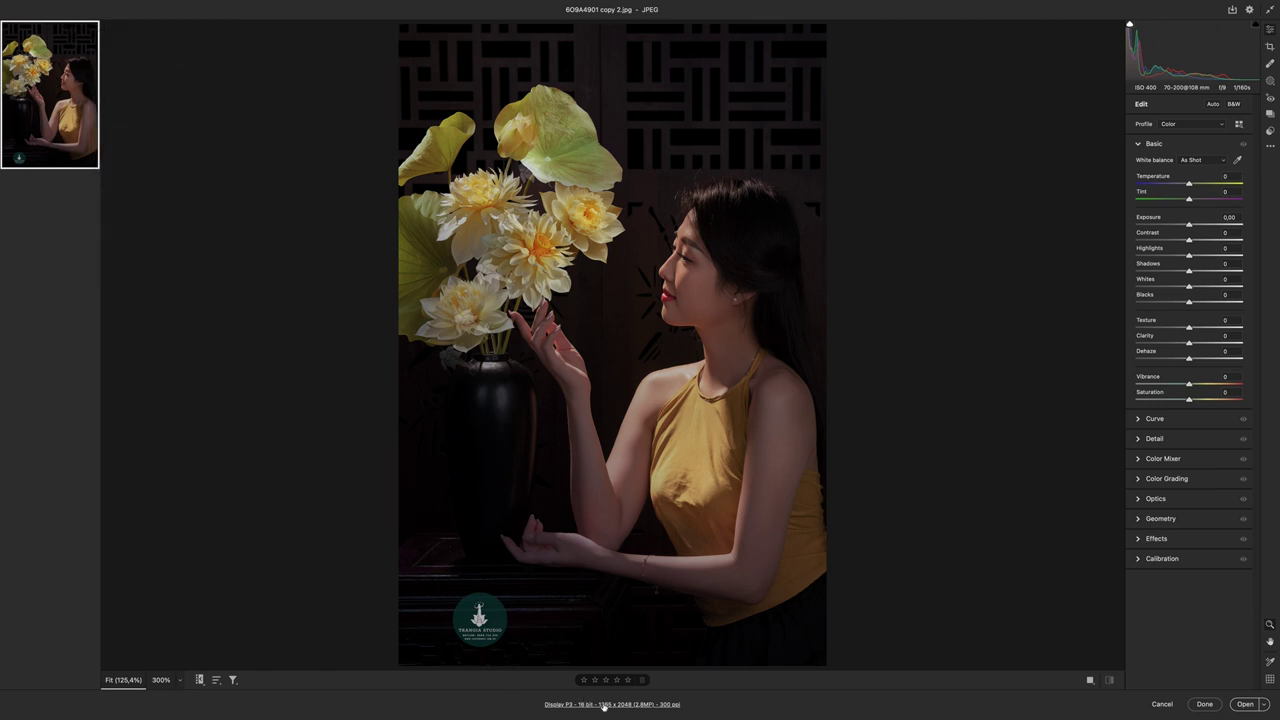
click(603, 704)
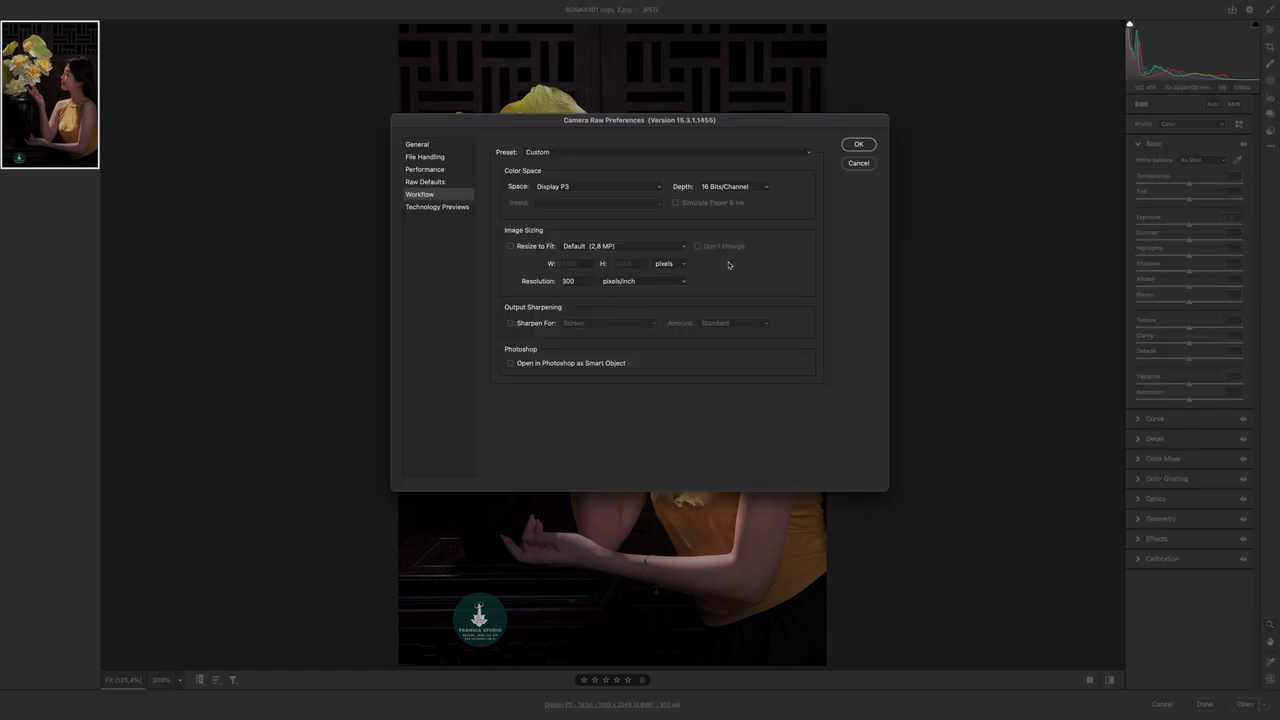
click(860, 164)
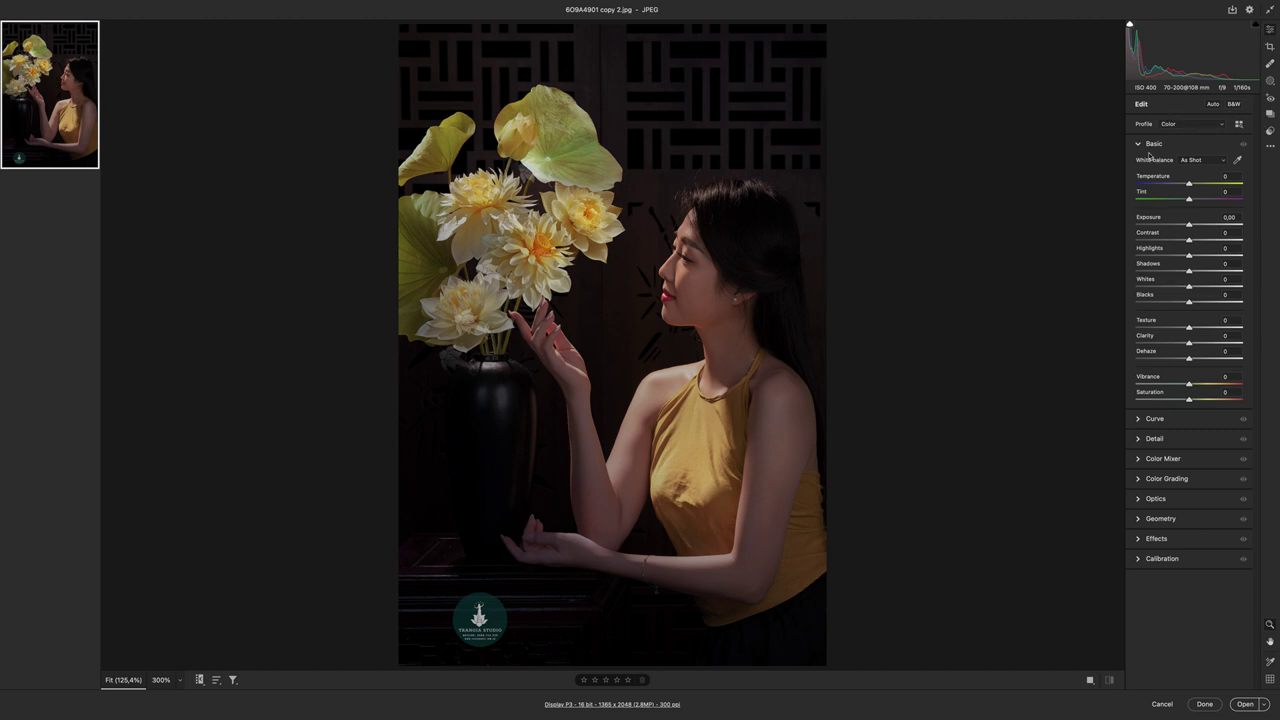
- Collapse the Basic panel, then open and dismiss the toolbar's edit-settings (…) menu
click(1150, 144)
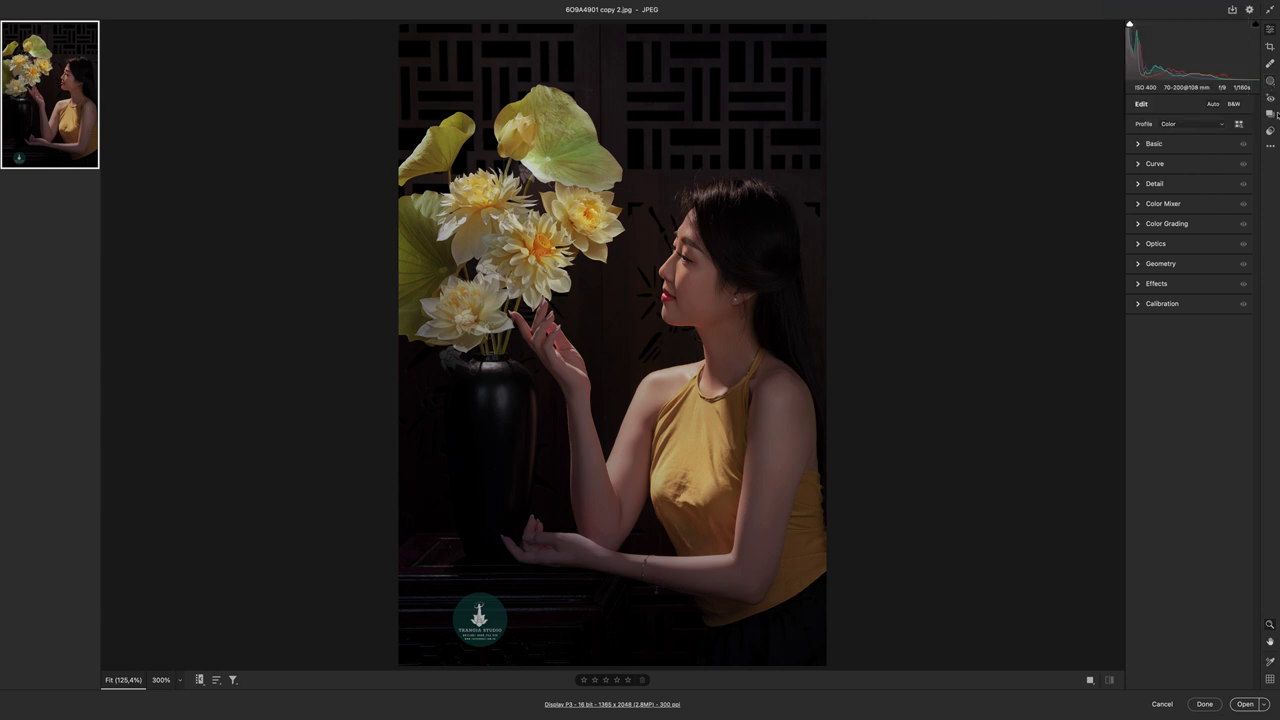
click(1270, 149)
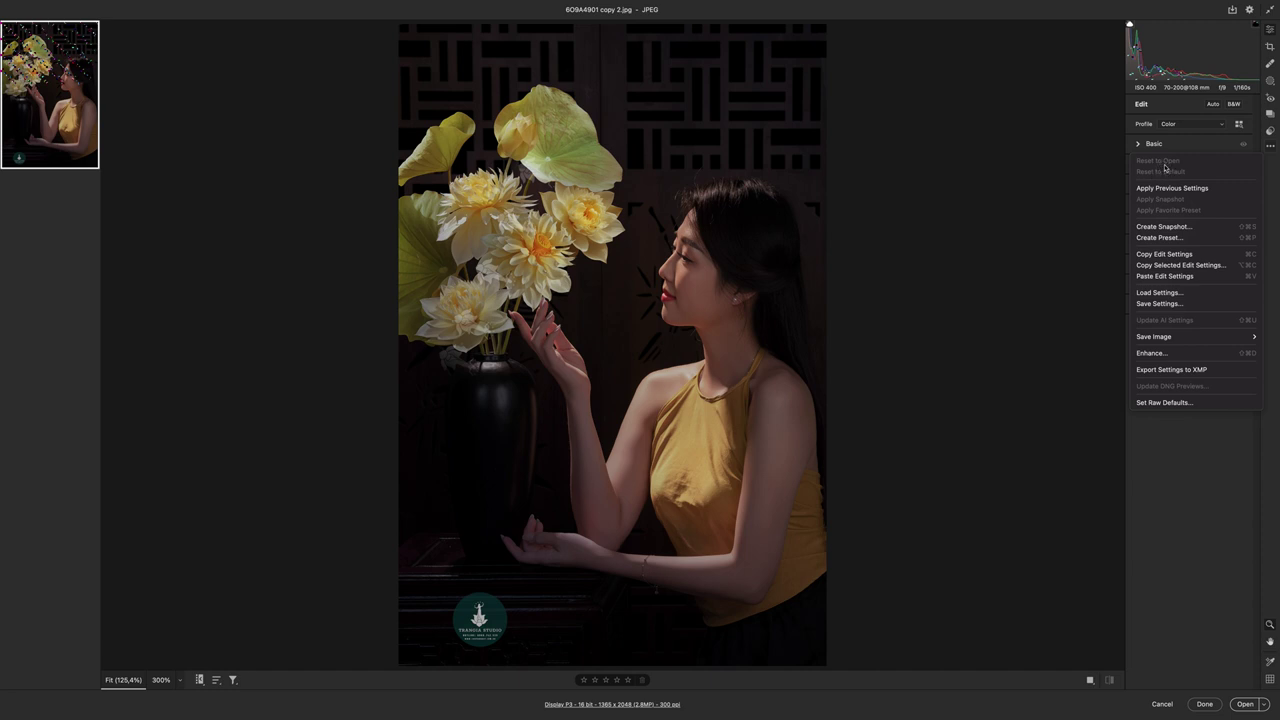
click(1197, 483)
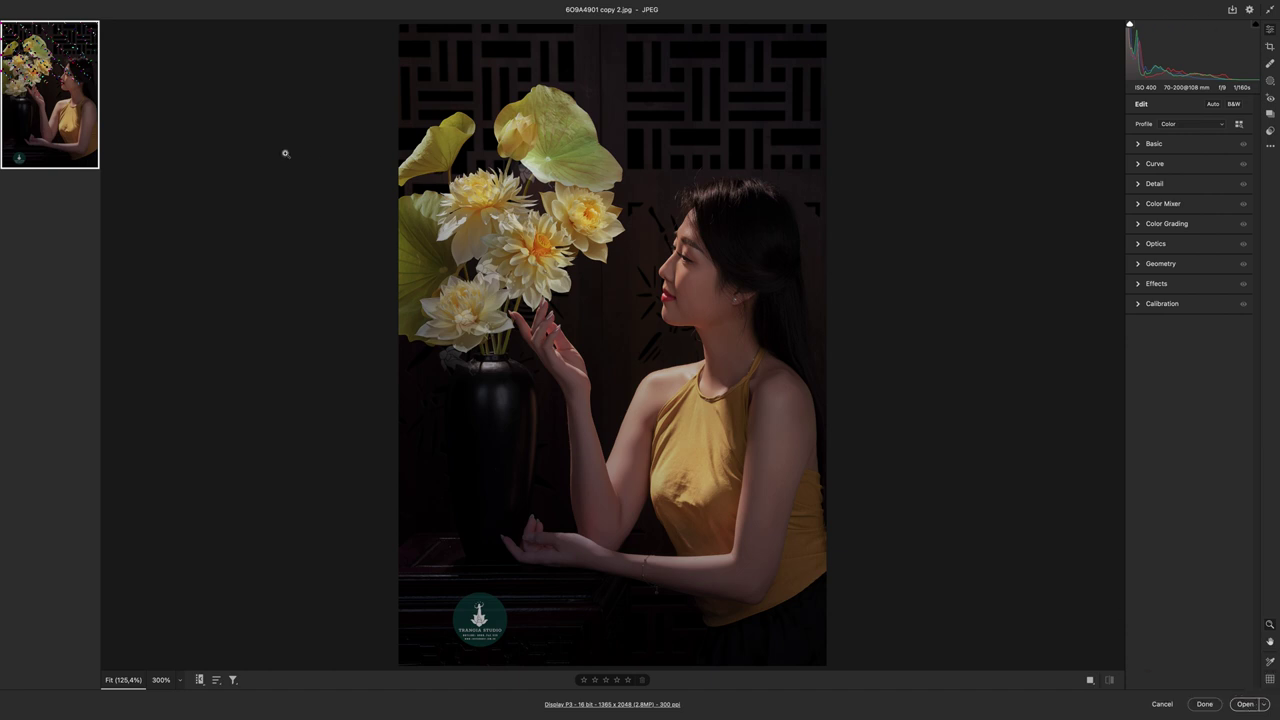
scroll(290, 165, up, 5)
right_click(582, 262)
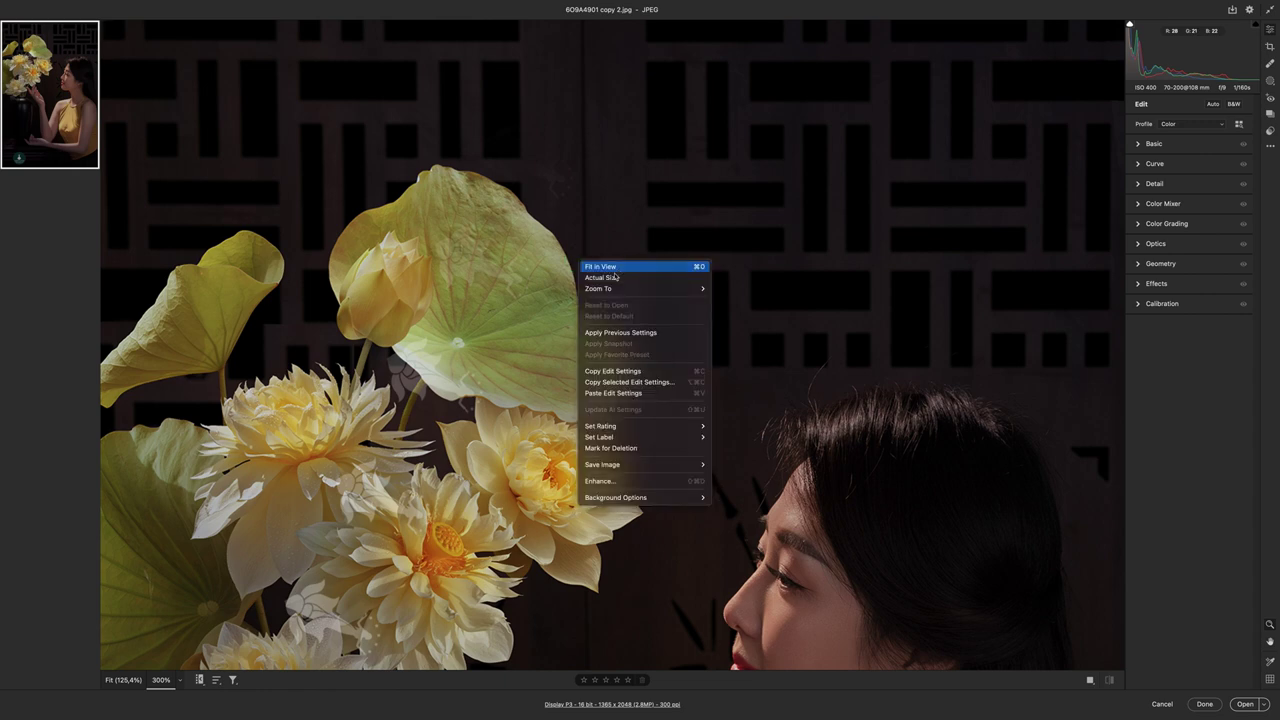
click(621, 267)
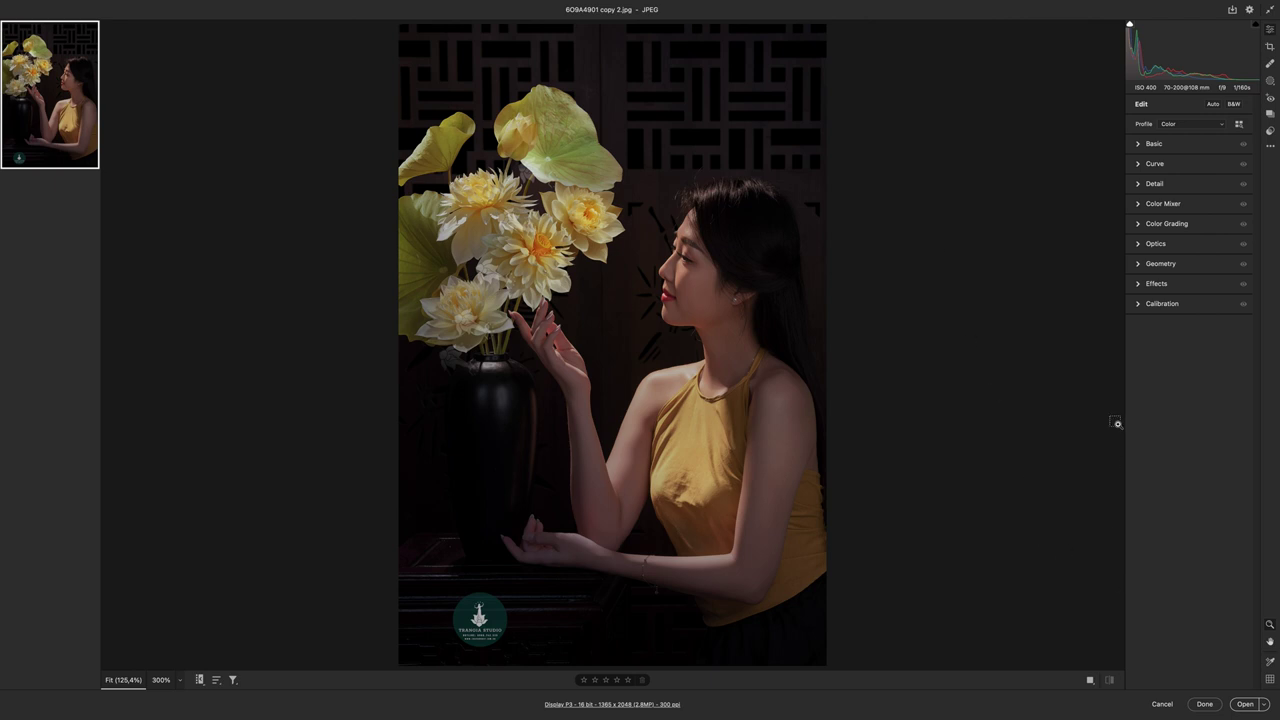
key(shift)
key(super+shift+5)
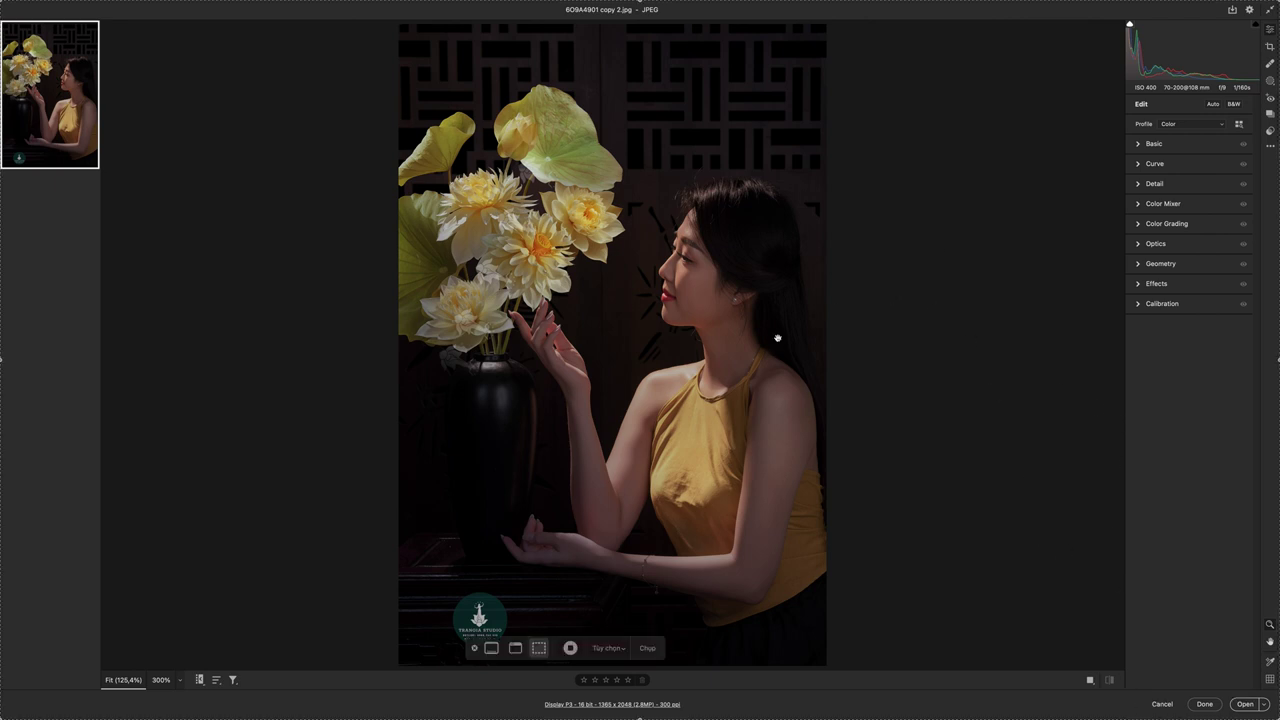